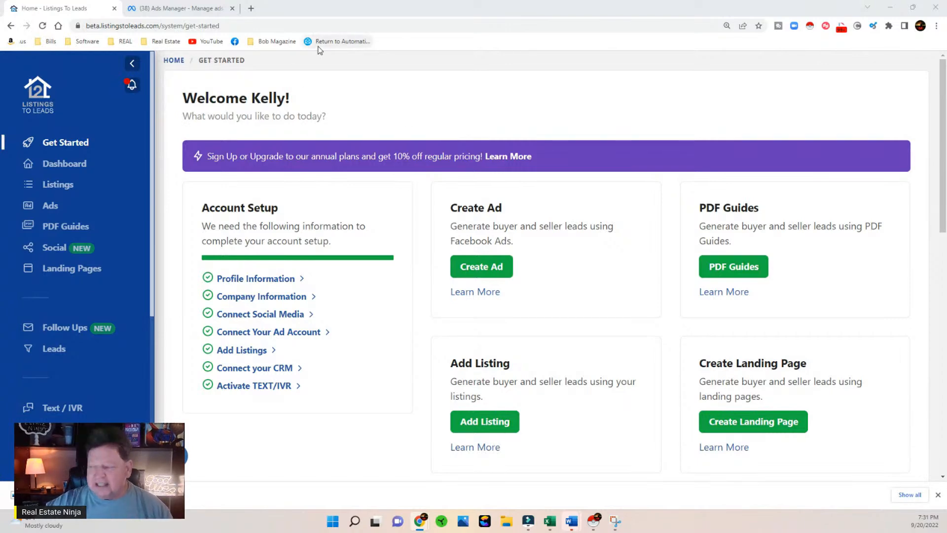
# Step: Open the listings page and view the form for grabbing a listing by zip code and MLS listing ID
pyautogui.click(53, 186)
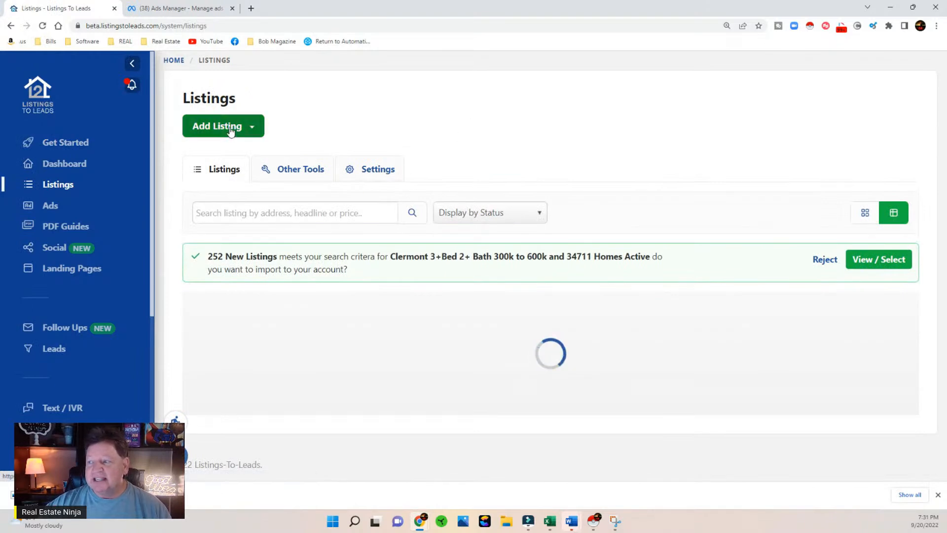
pyautogui.click(230, 129)
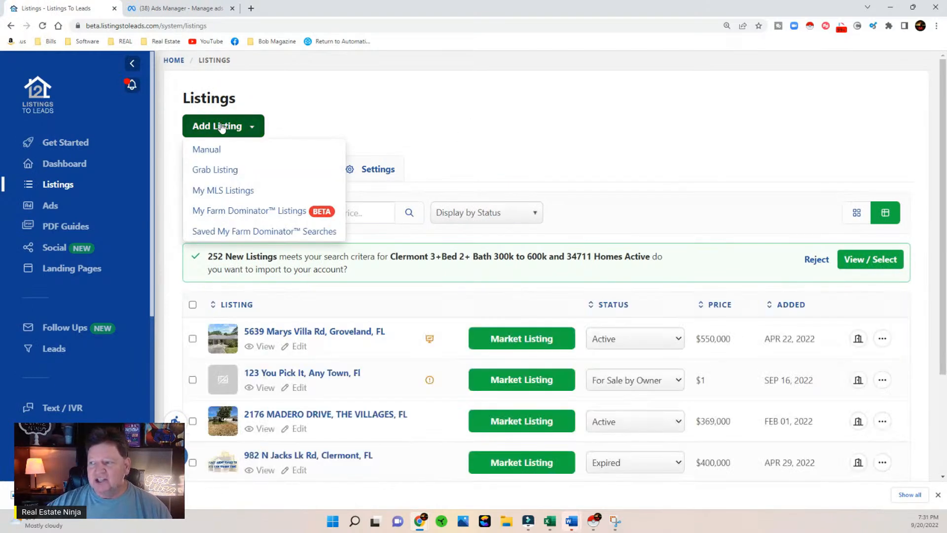
pyautogui.click(225, 172)
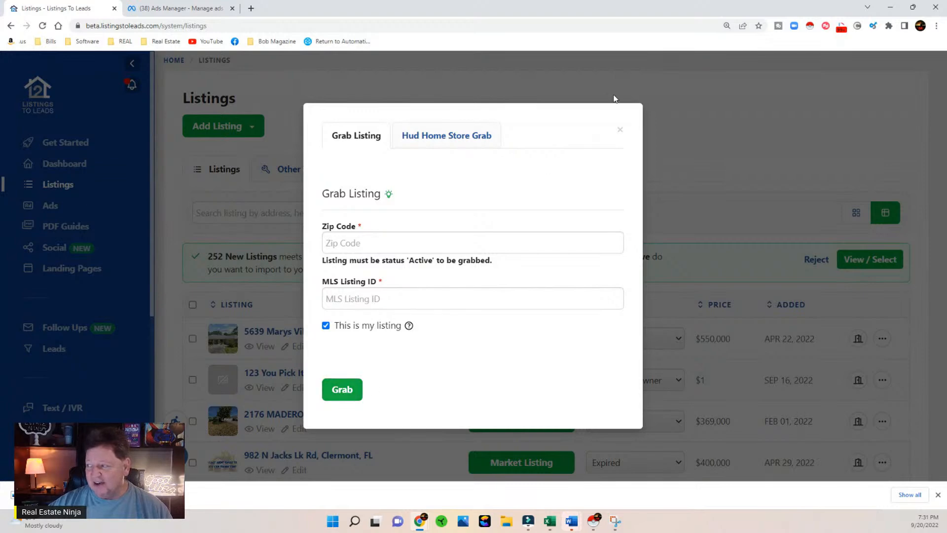
pyautogui.click(619, 129)
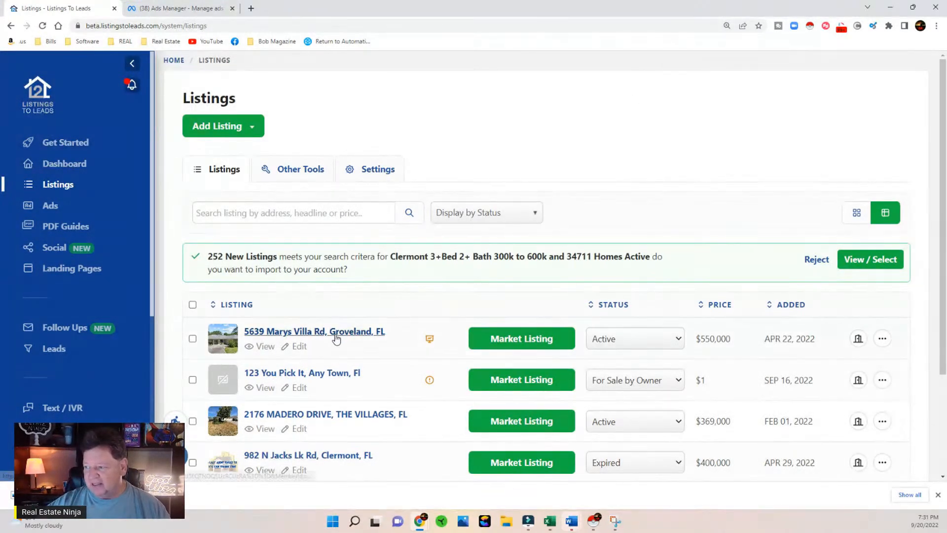
# Step: Open the marketing page of the active Groveland, FL listing and examine the details on its property website
pyautogui.click(519, 341)
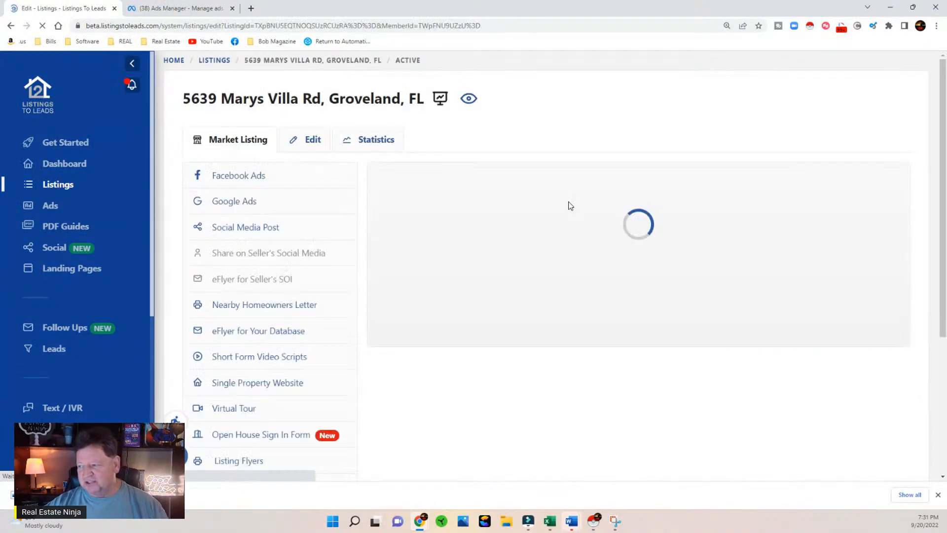
pyautogui.click(469, 99)
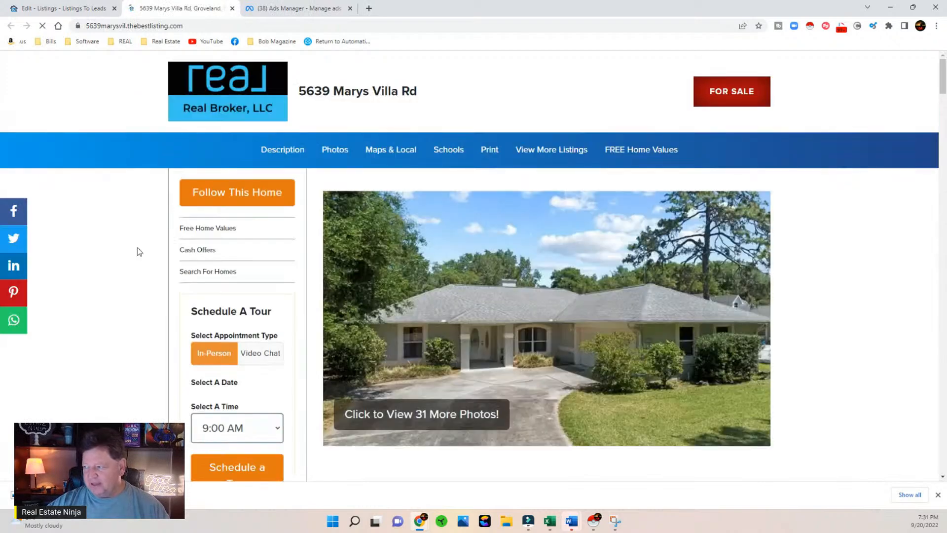
pyautogui.scroll(-6, 137, 255)
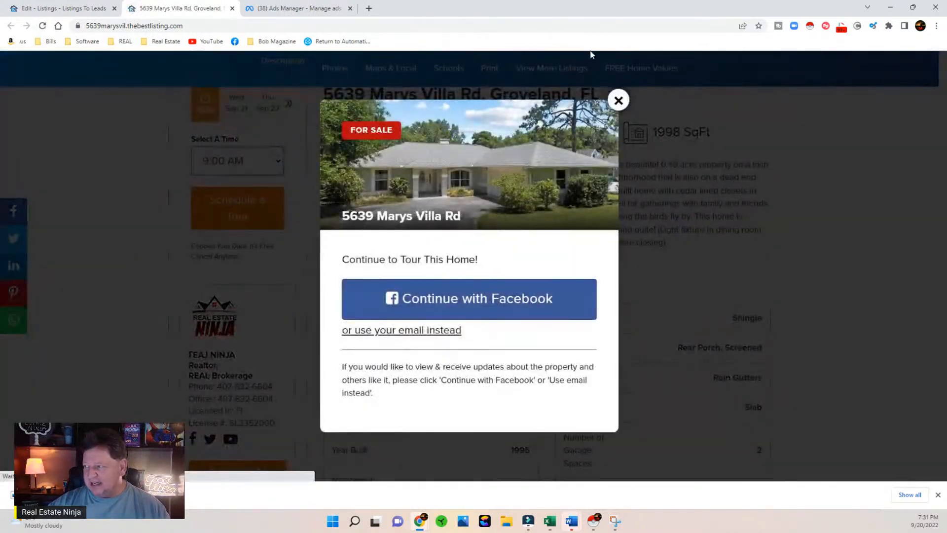
pyautogui.click(621, 101)
pyautogui.scroll(-10, 148, 226)
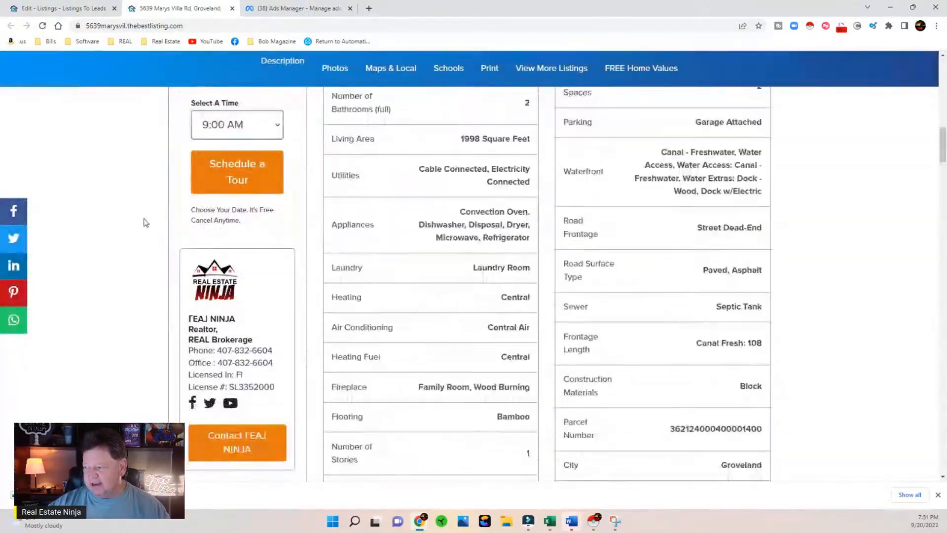
pyautogui.scroll(-5, 145, 225)
pyautogui.scroll(15, 141, 225)
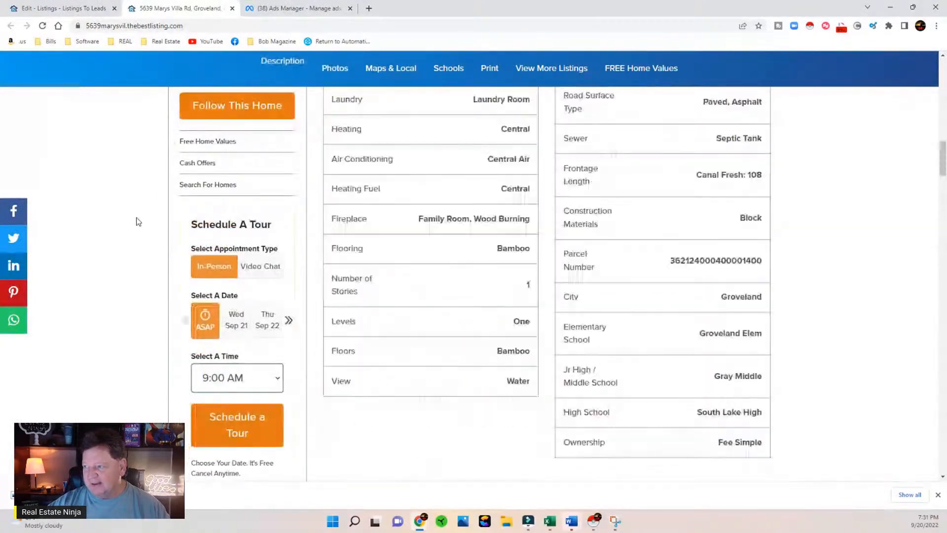
pyautogui.scroll(5, 137, 224)
pyautogui.click(74, 8)
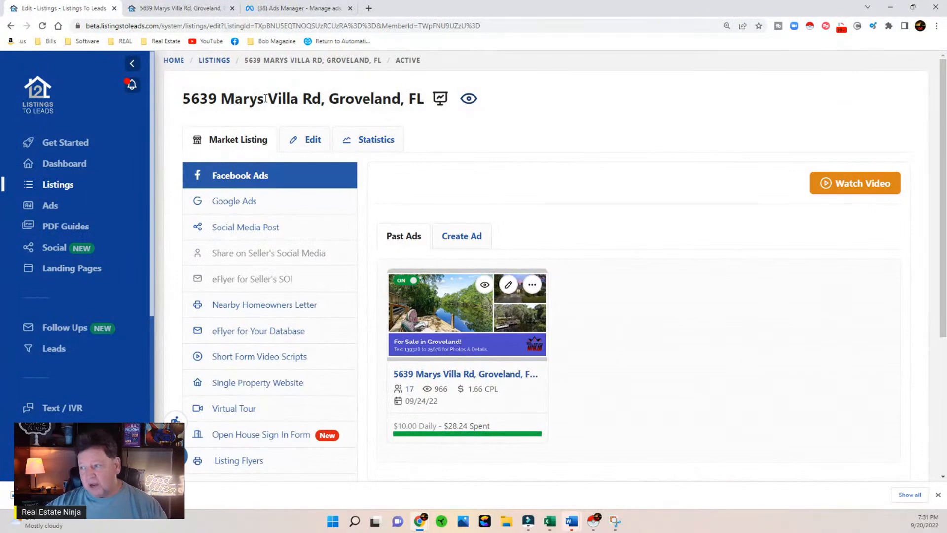
# Step: Start a Facebook listing ad for the Groveland listing with the Lead Ads objective and review its post preview
pyautogui.click(50, 207)
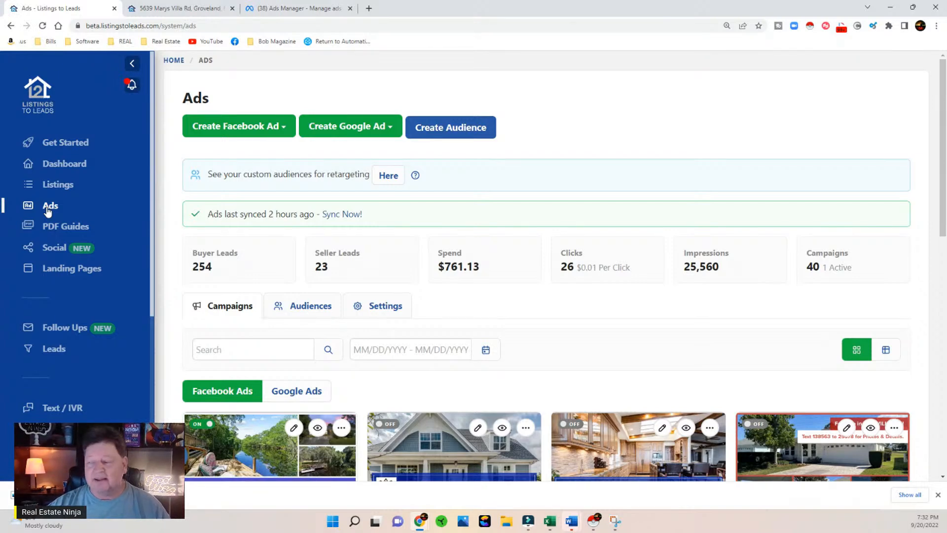
pyautogui.click(266, 129)
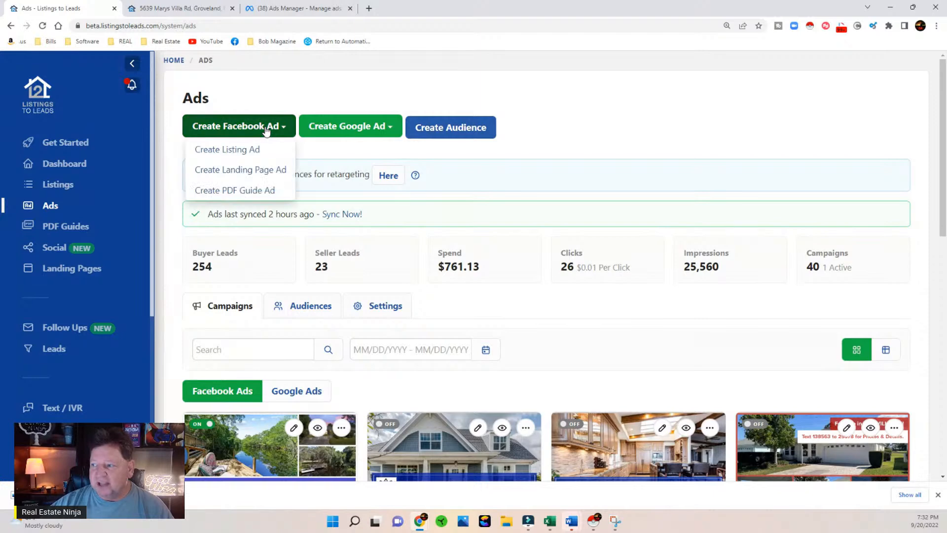
pyautogui.click(240, 150)
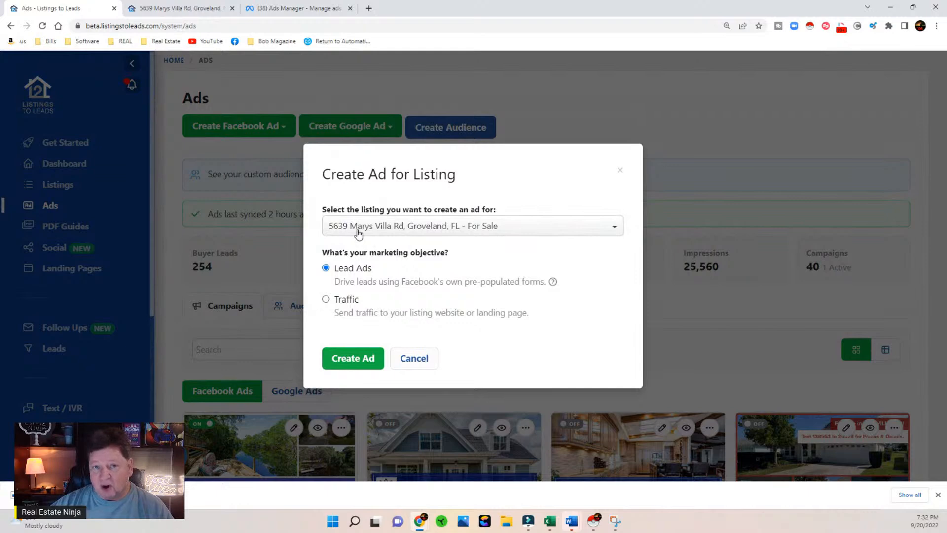
pyautogui.click(343, 359)
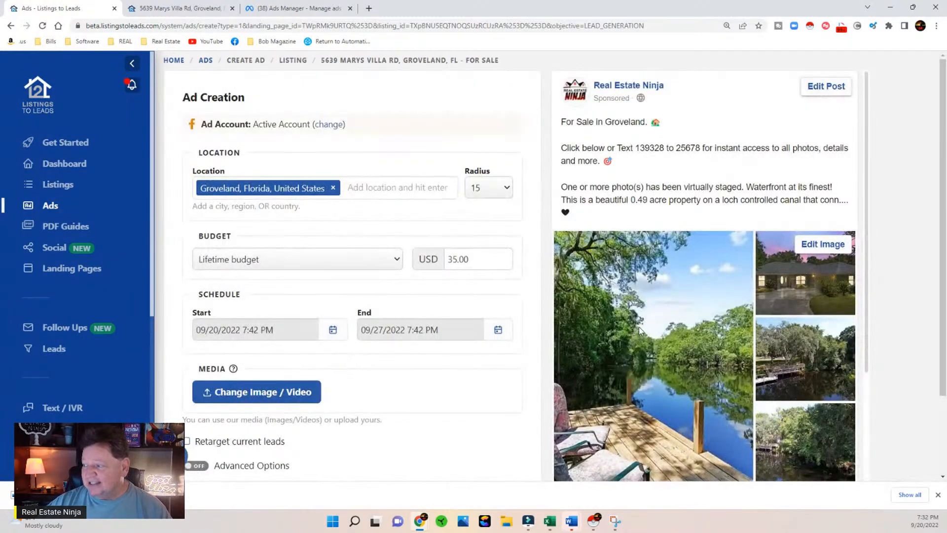
pyautogui.scroll(-2, 638, 326)
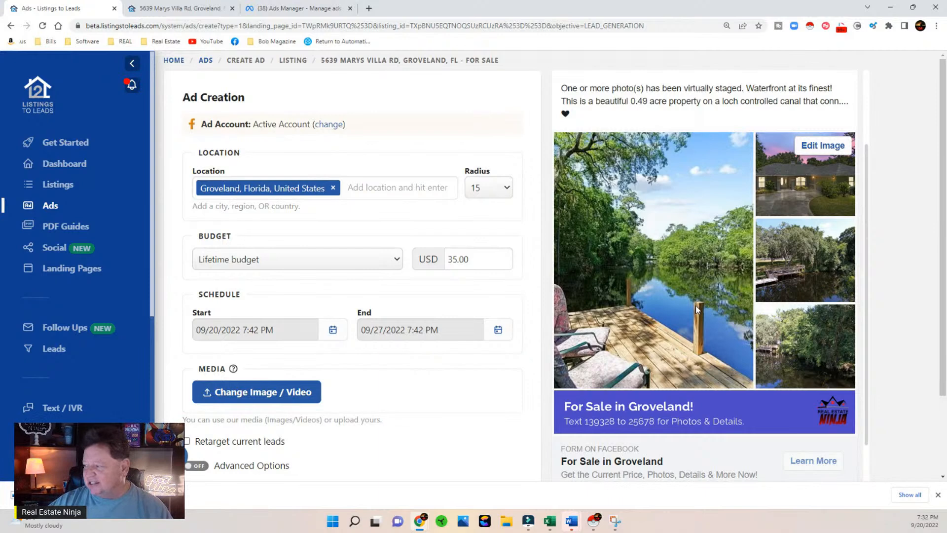
pyautogui.scroll(2, 695, 308)
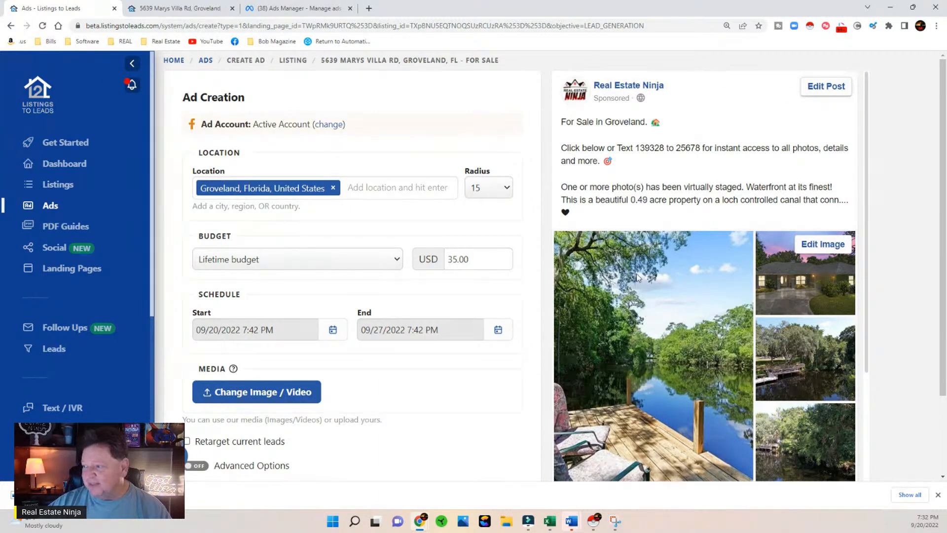
# Step: Switch the ad's budget type to Daily Budget and set the amount to 10.00 USD
pyautogui.click(264, 261)
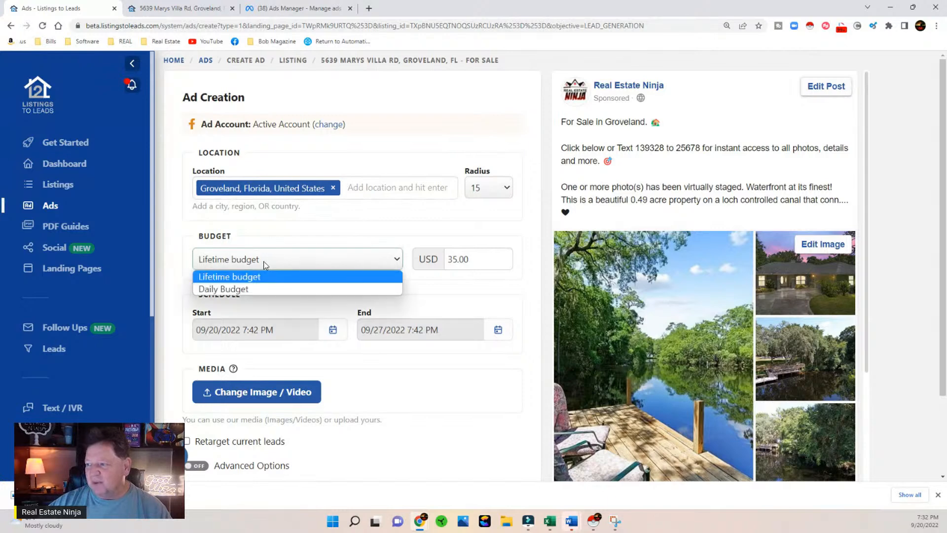
pyautogui.click(229, 288)
pyautogui.doubleClick(469, 259)
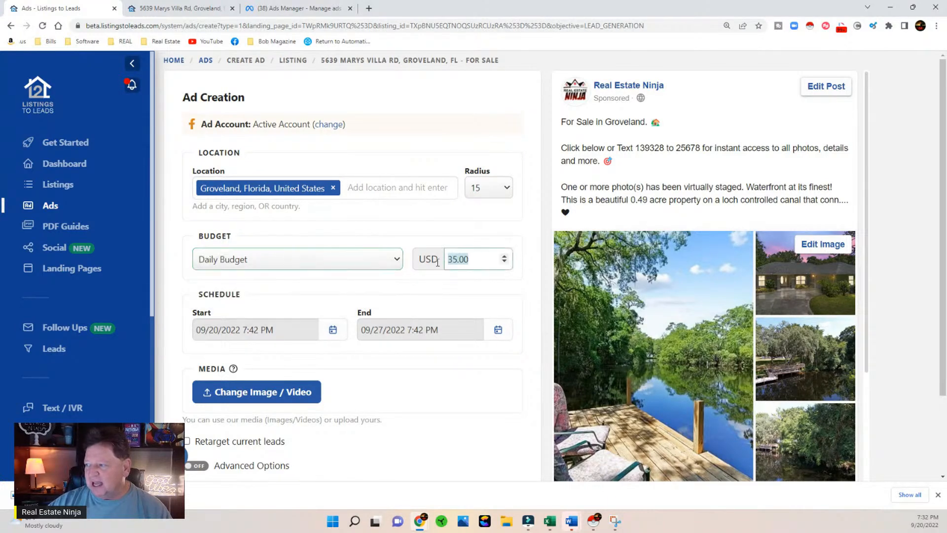
pyautogui.write('140.00')
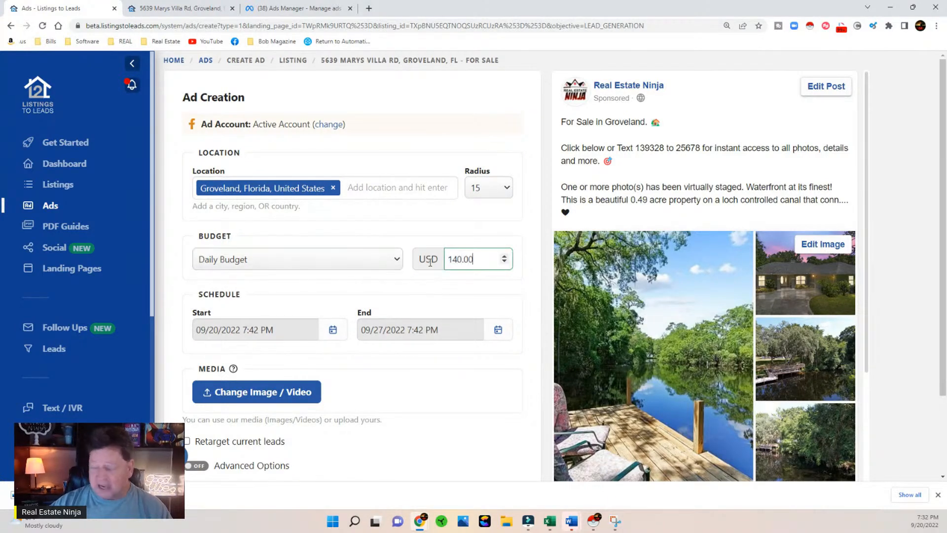
pyautogui.press('BackSpace')
pyautogui.press('BackSpace')
pyautogui.press('BackSpace')
pyautogui.press('BackSpace')
pyautogui.press('BackSpace')
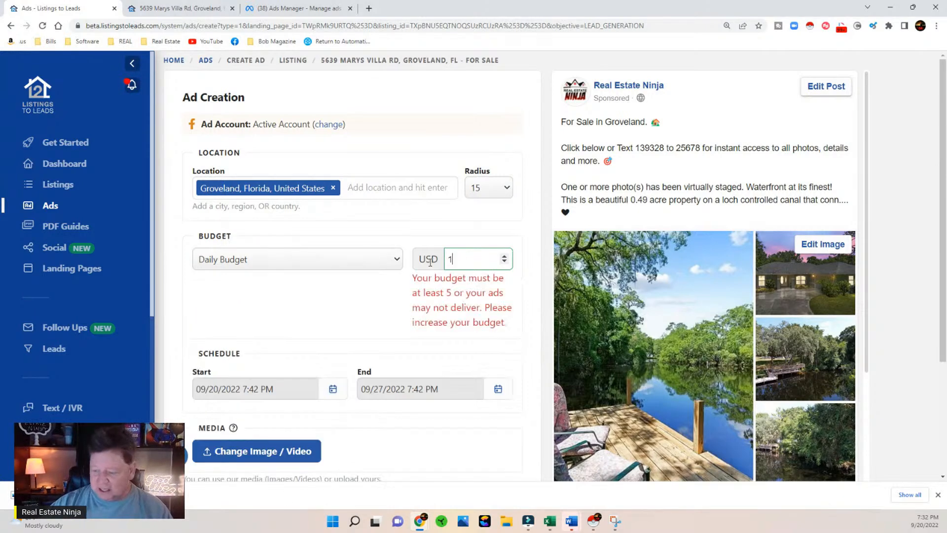
pyautogui.write('0.00')
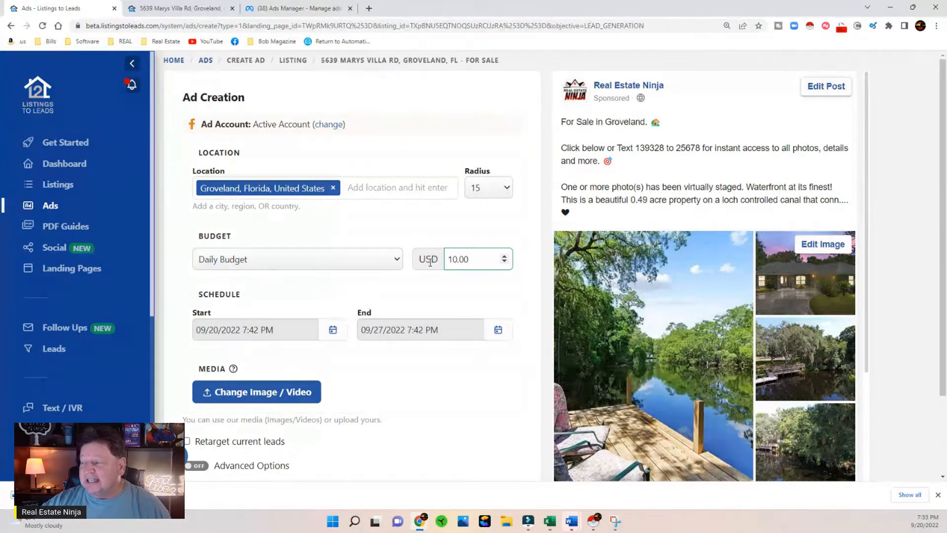
pyautogui.scroll(-2, 429, 261)
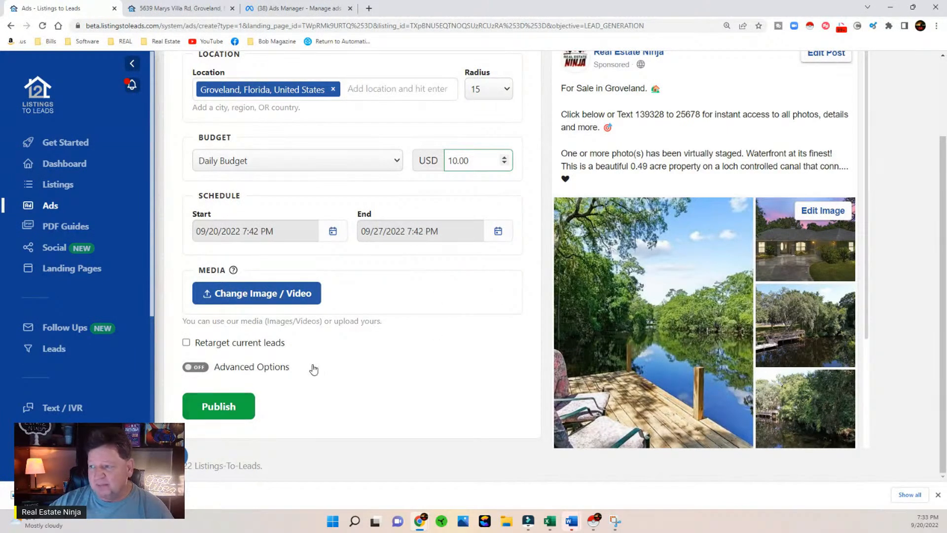
# Step: Leave the ad form for the ads overview and examine the campaign's leads, cost per lead and spend in Meta Ads Manager
pyautogui.click(50, 206)
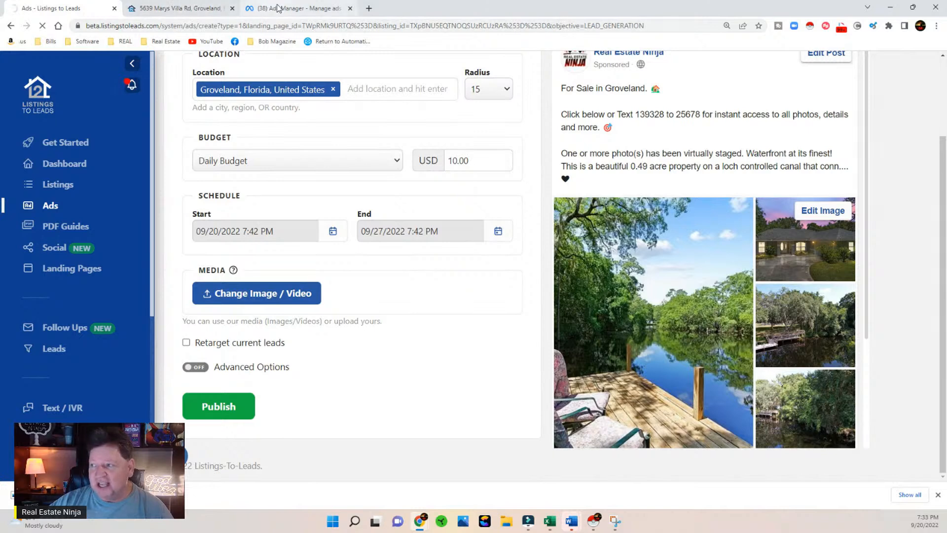
pyautogui.moveTo(278, 8)
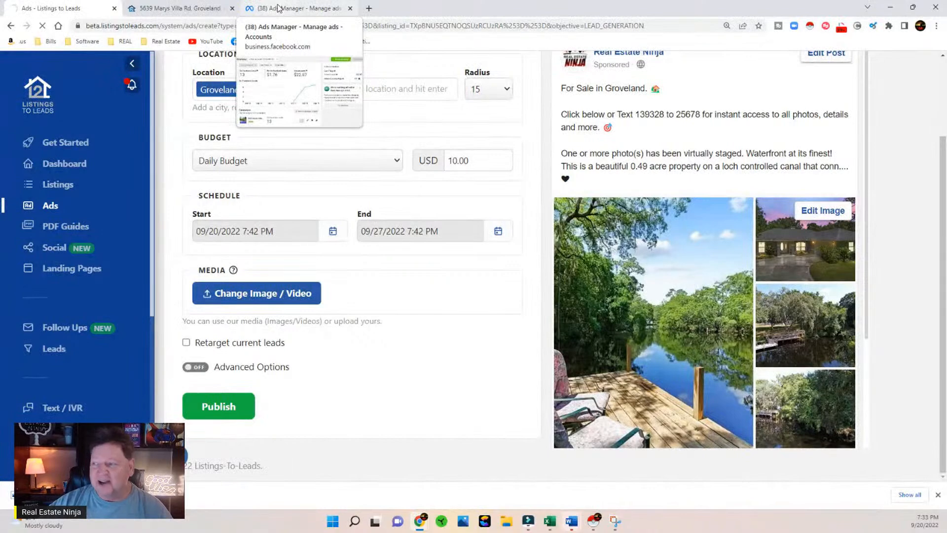
pyautogui.click(278, 8)
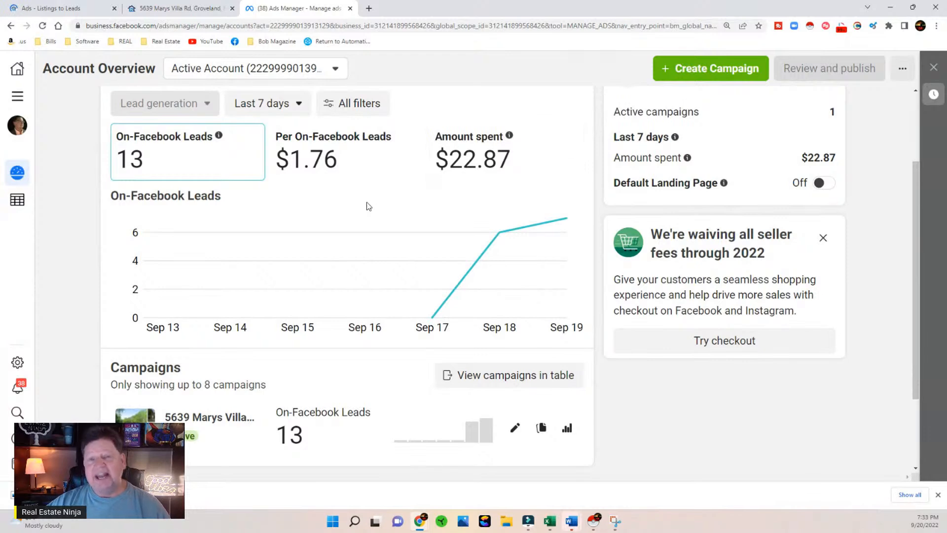
pyautogui.click(50, 8)
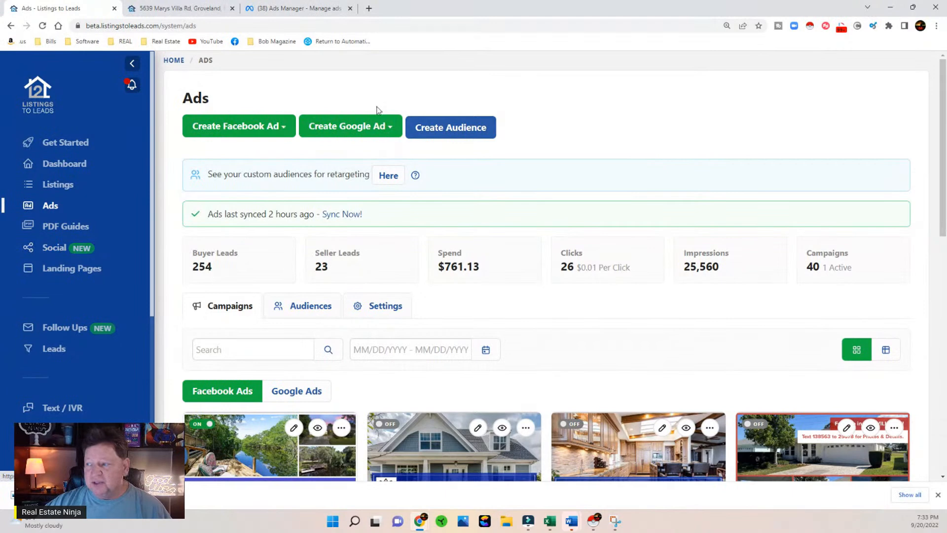
pyautogui.click(290, 6)
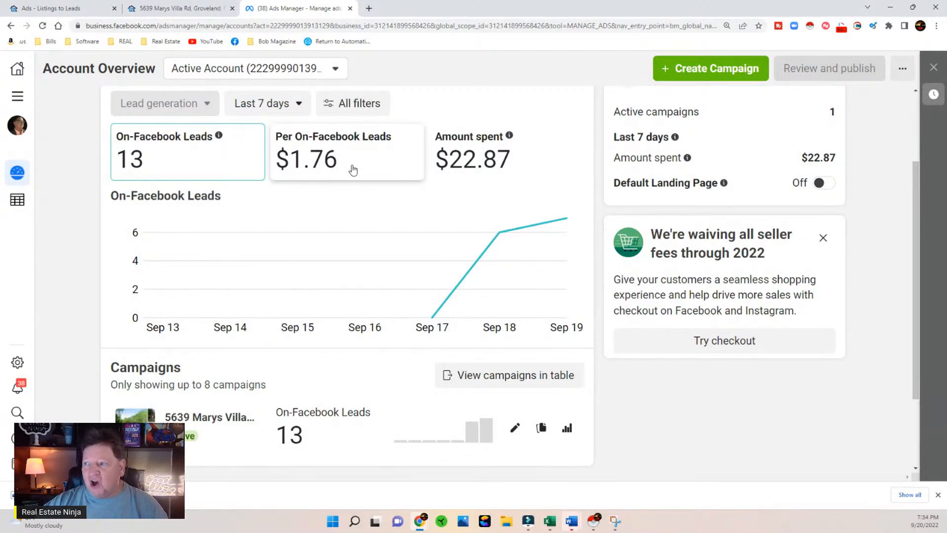
pyautogui.click(180, 8)
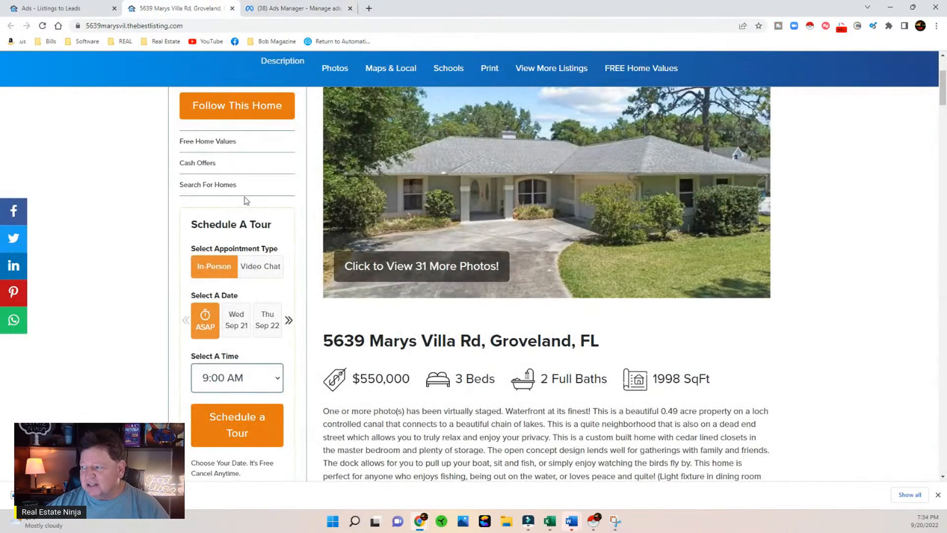
pyautogui.click(88, 13)
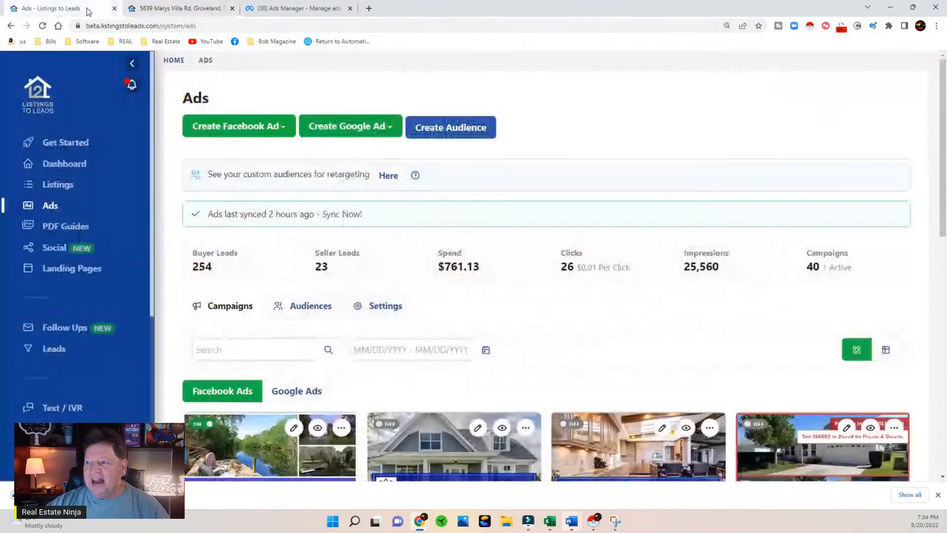